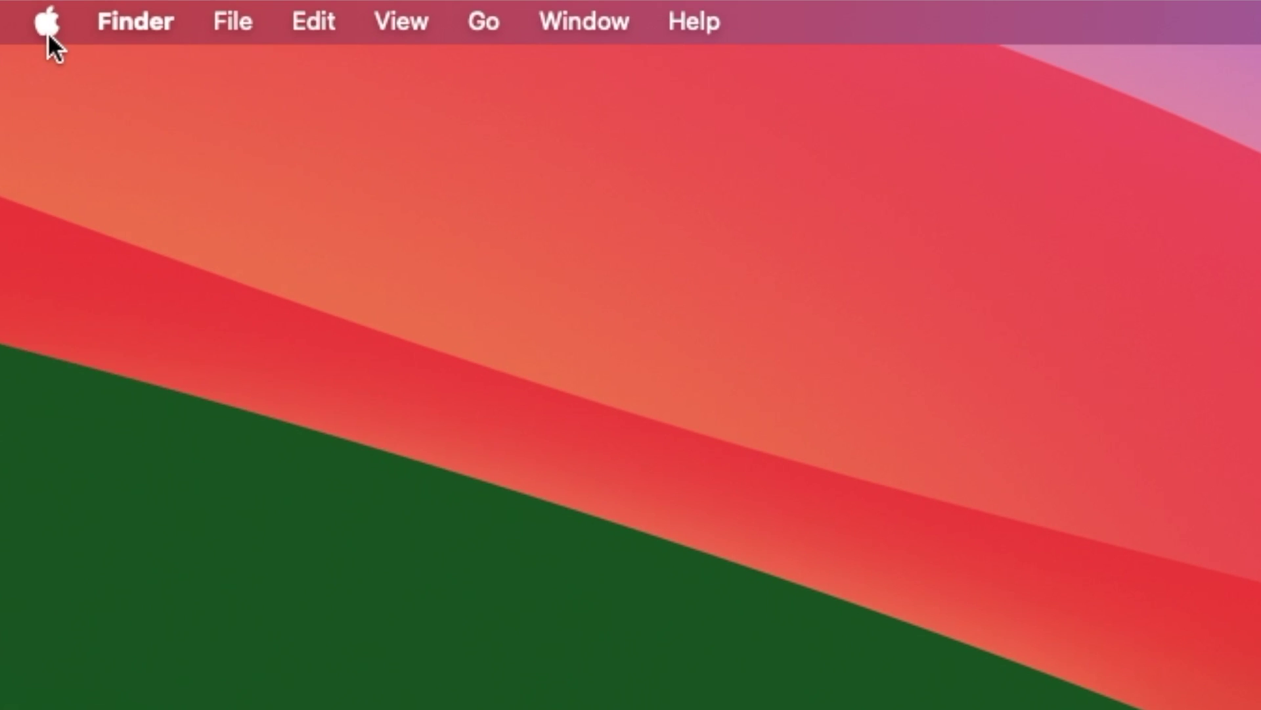
Remove Adobe Photoshop 2023 from the Open at Login list in General > Login Items.
left_click(47, 33)
left_click(87, 140)
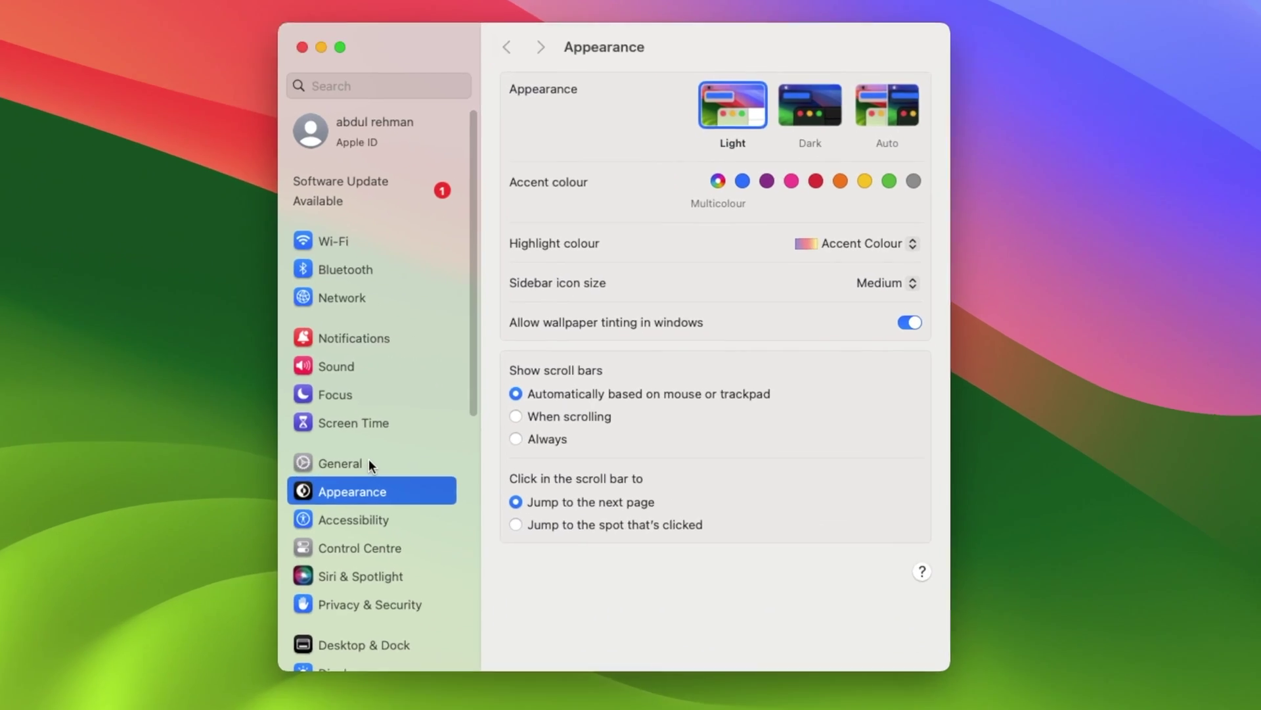
left_click(450, 431)
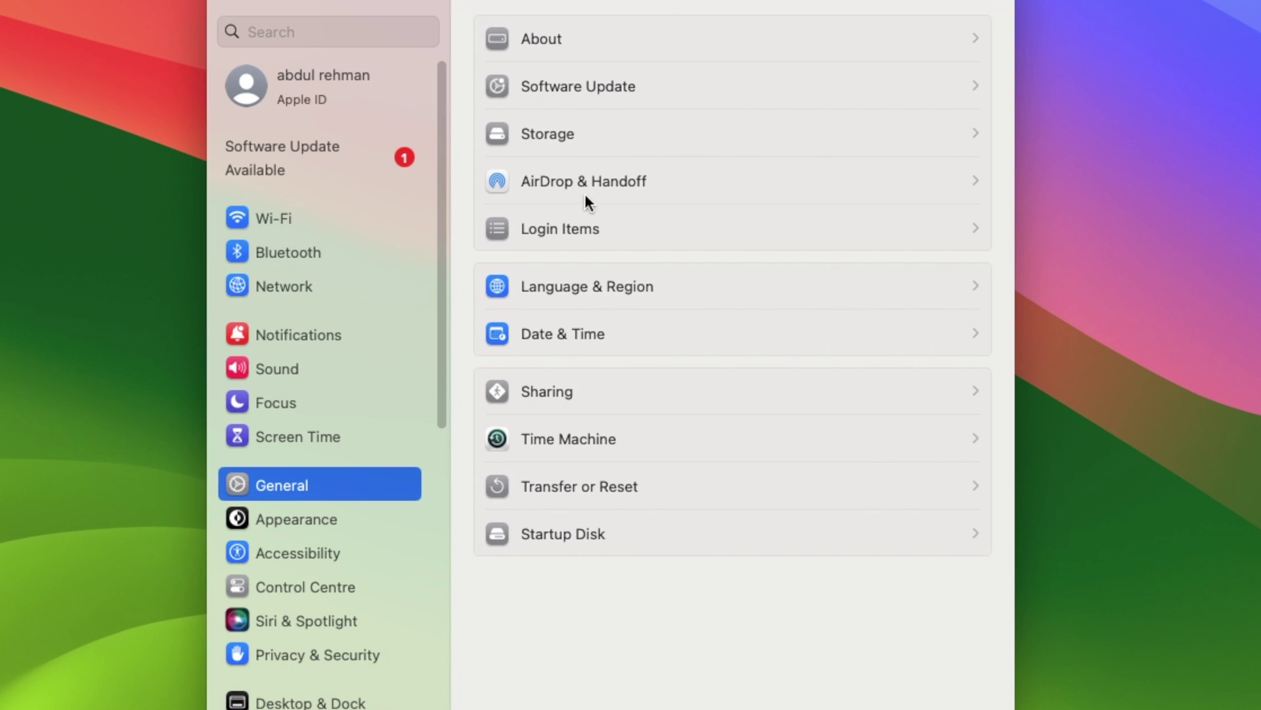
left_click(622, 230)
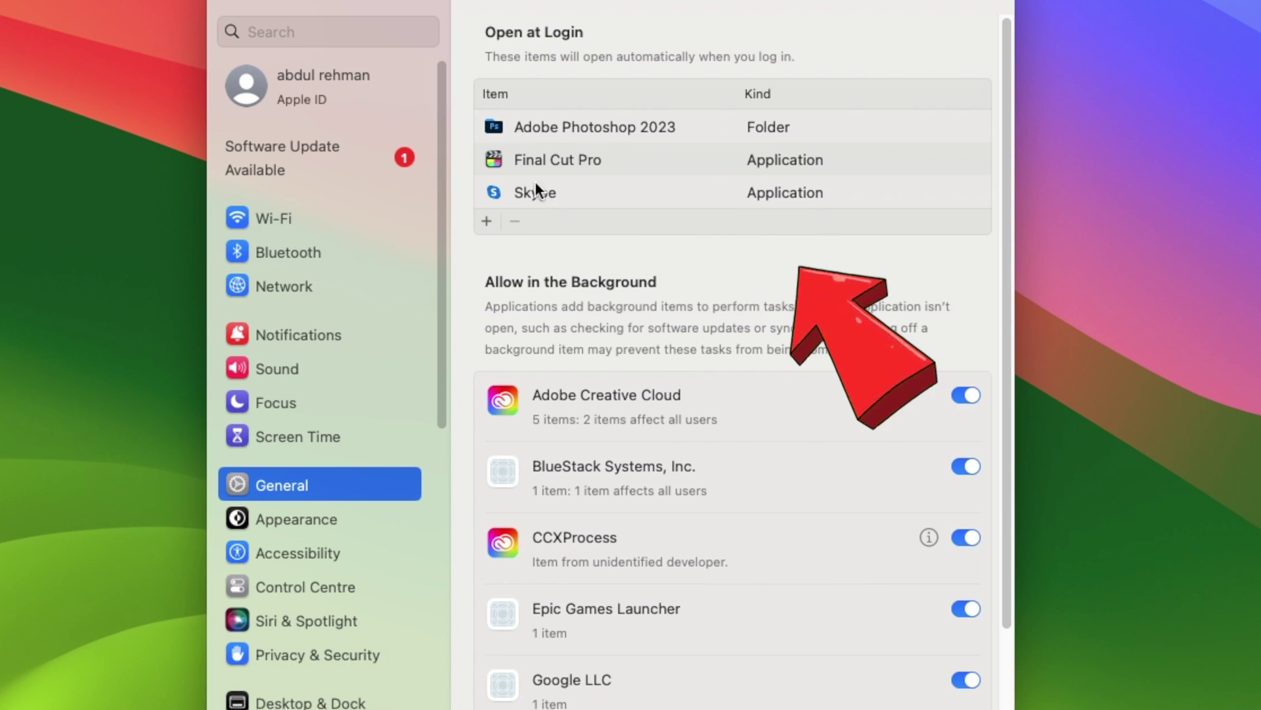
left_click(555, 122)
left_click(554, 125)
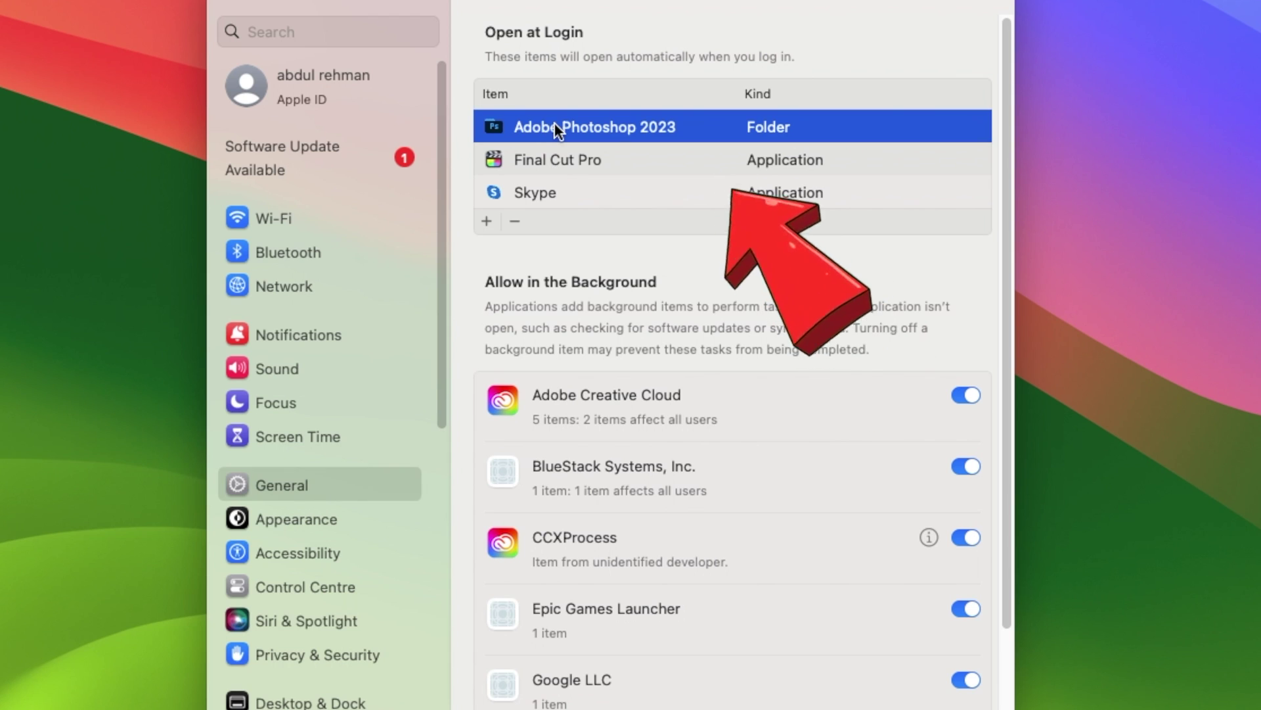
left_click(516, 224)
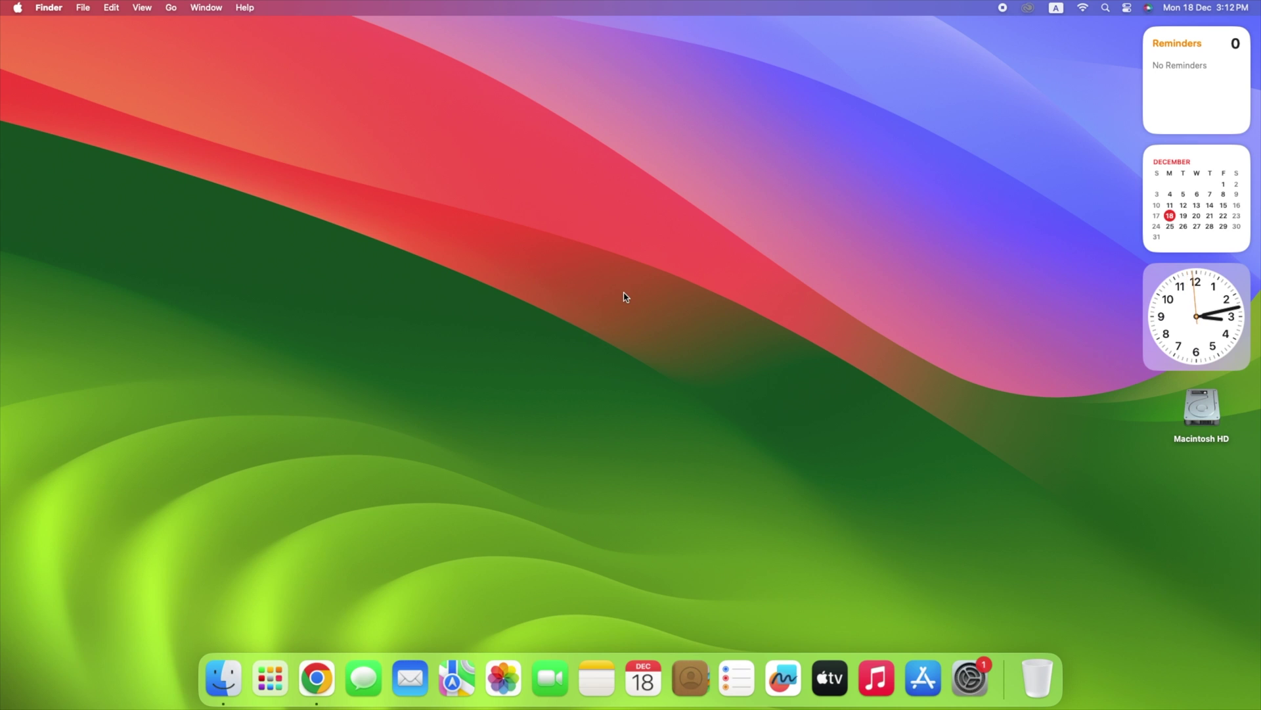
Launch Activity Monitor through Spotlight and force the Google Chrome process to quit.
key("super+space")
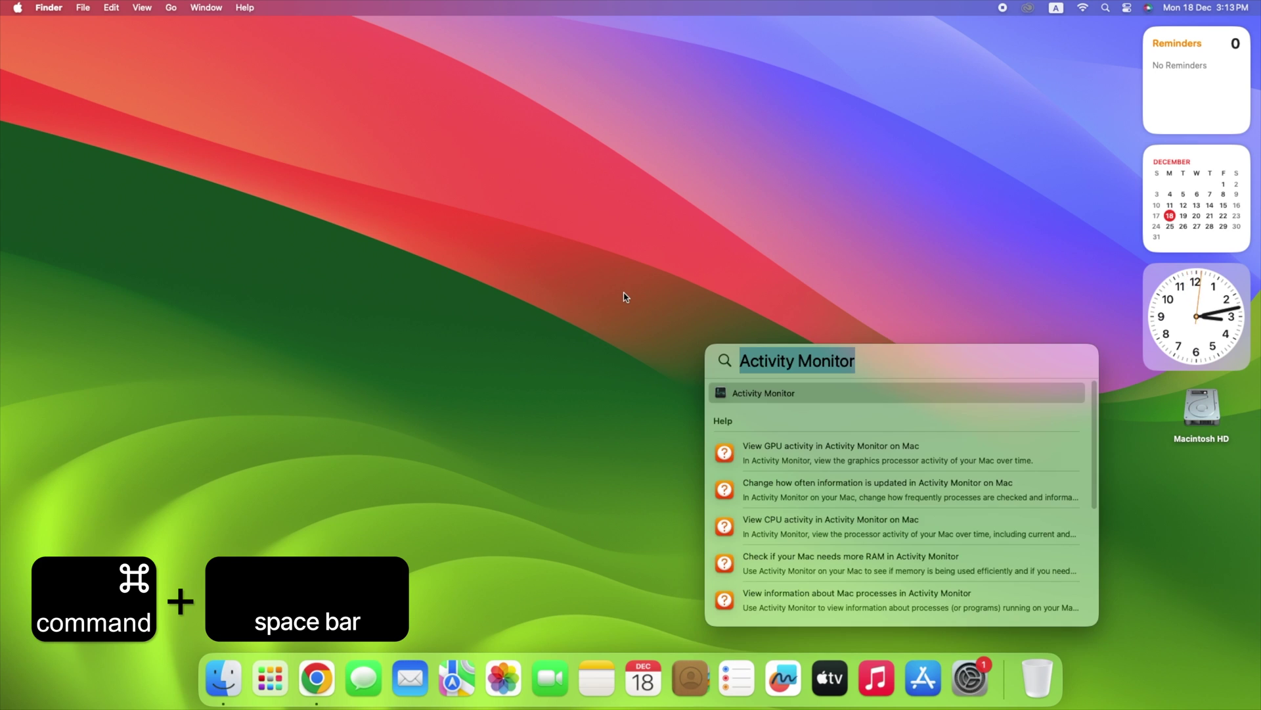
left_click(855, 361)
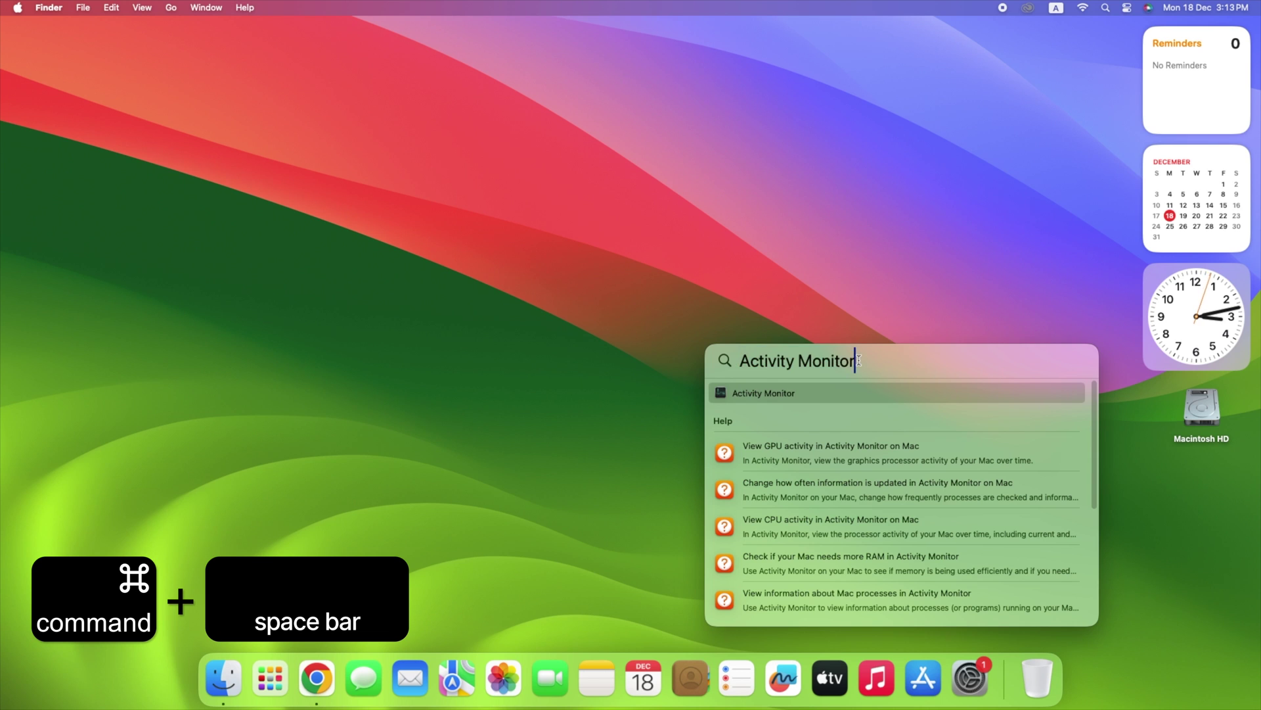
key("Return")
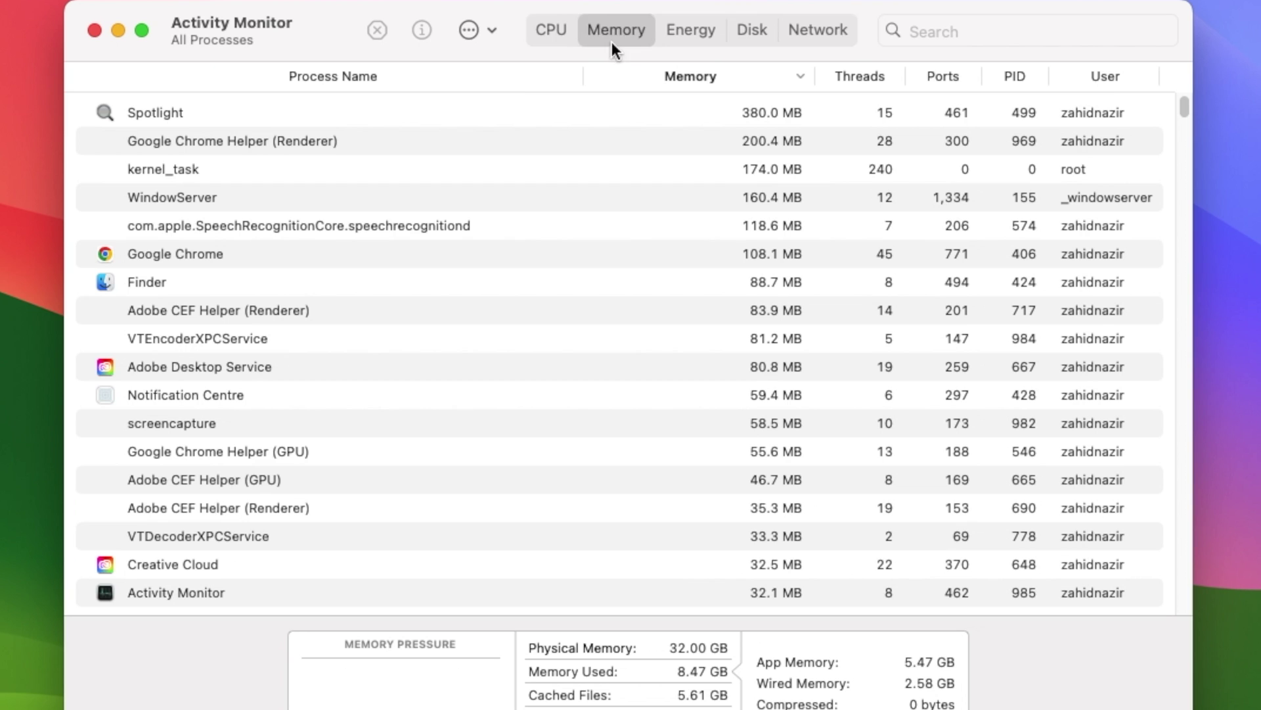
left_click(172, 254)
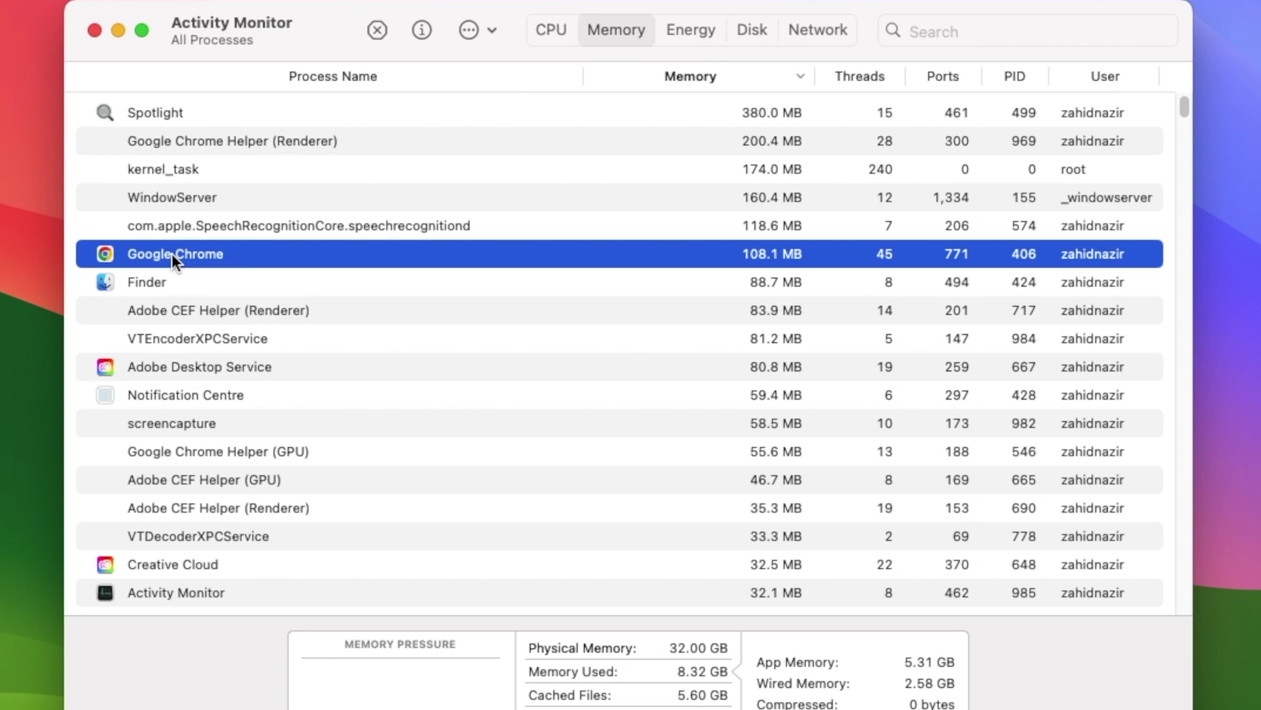
left_click(378, 31)
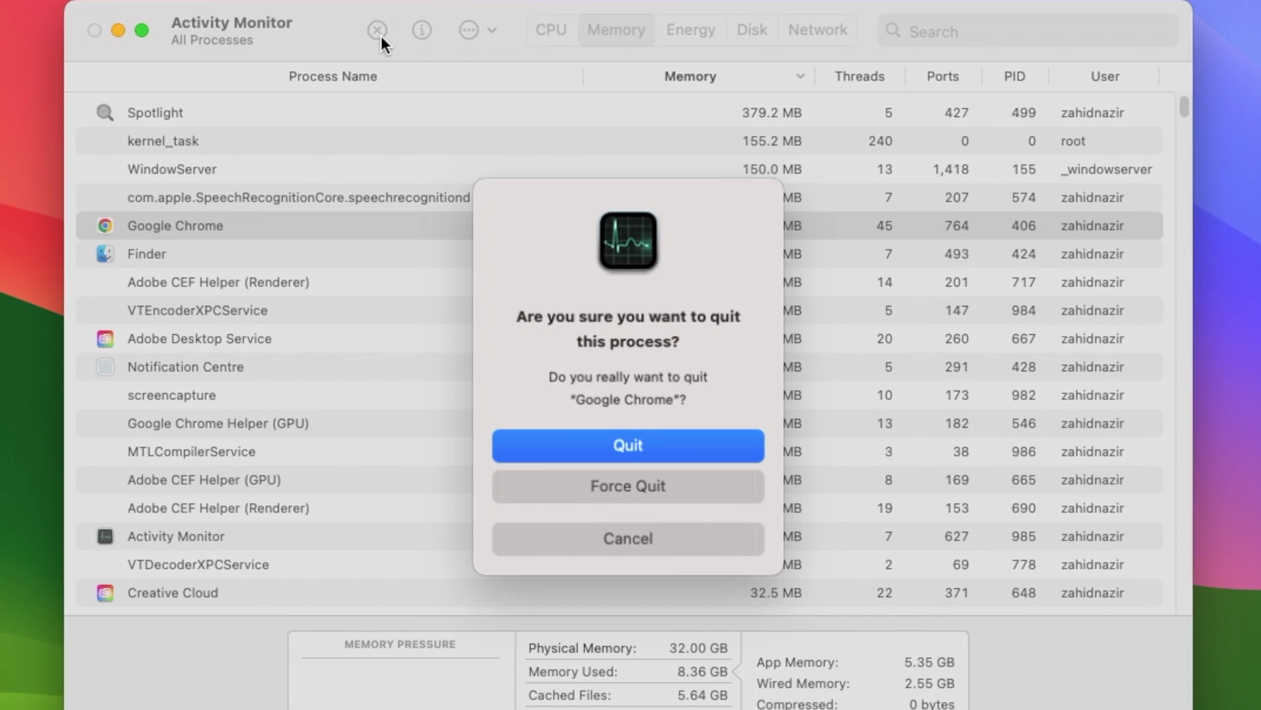
left_click(640, 439)
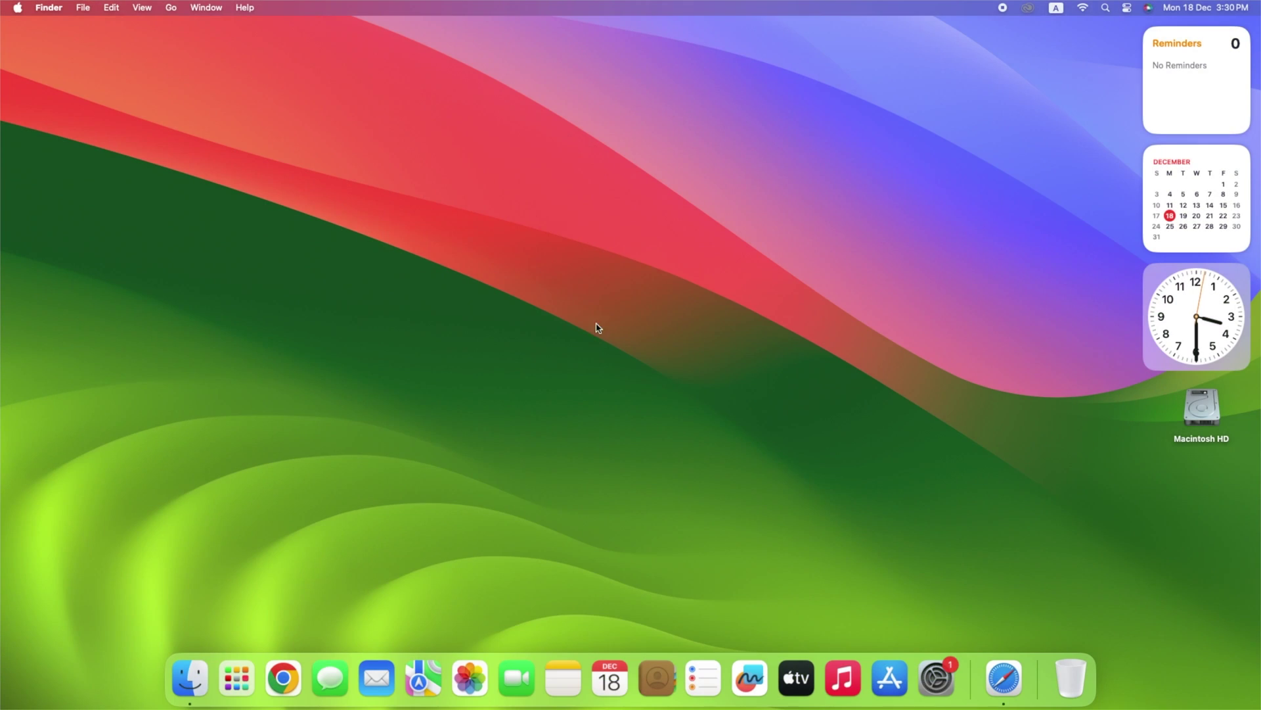
Try uninstalling the 2. Privacy extension in Safari settings and reveal AdBlock Pro in Finder.
left_click(1005, 676)
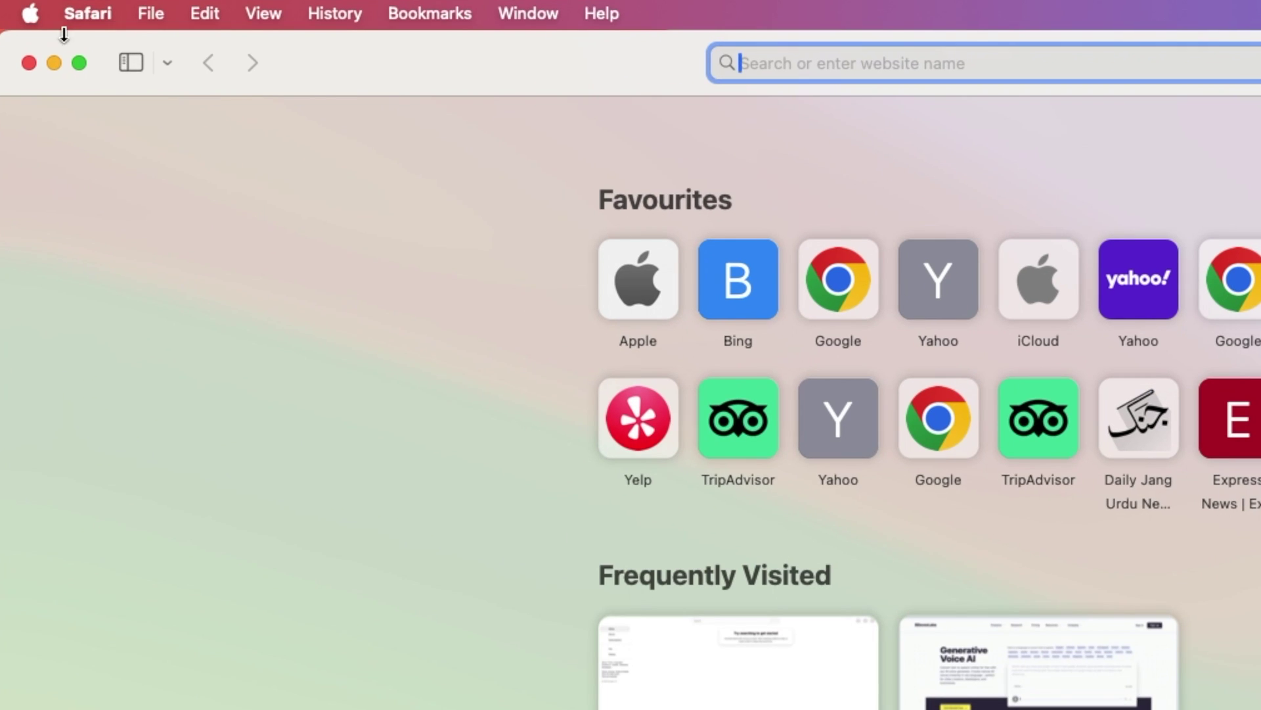
left_click(42, 7)
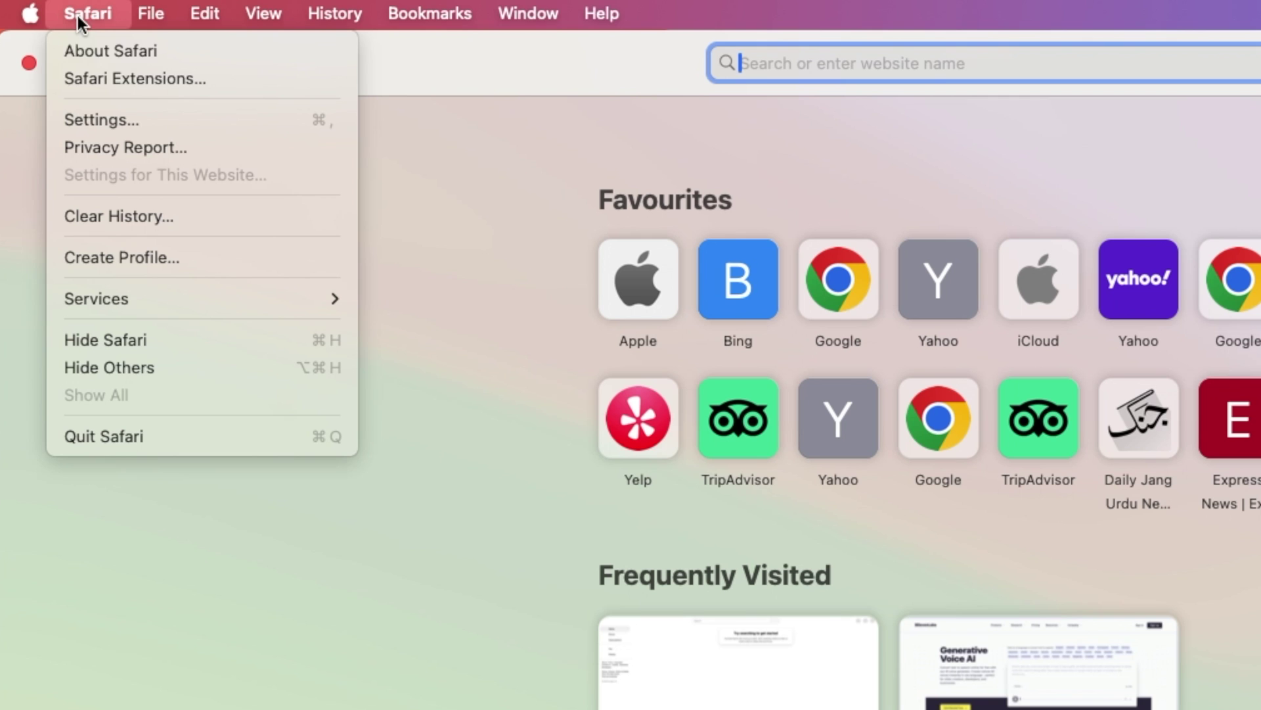
left_click(106, 115)
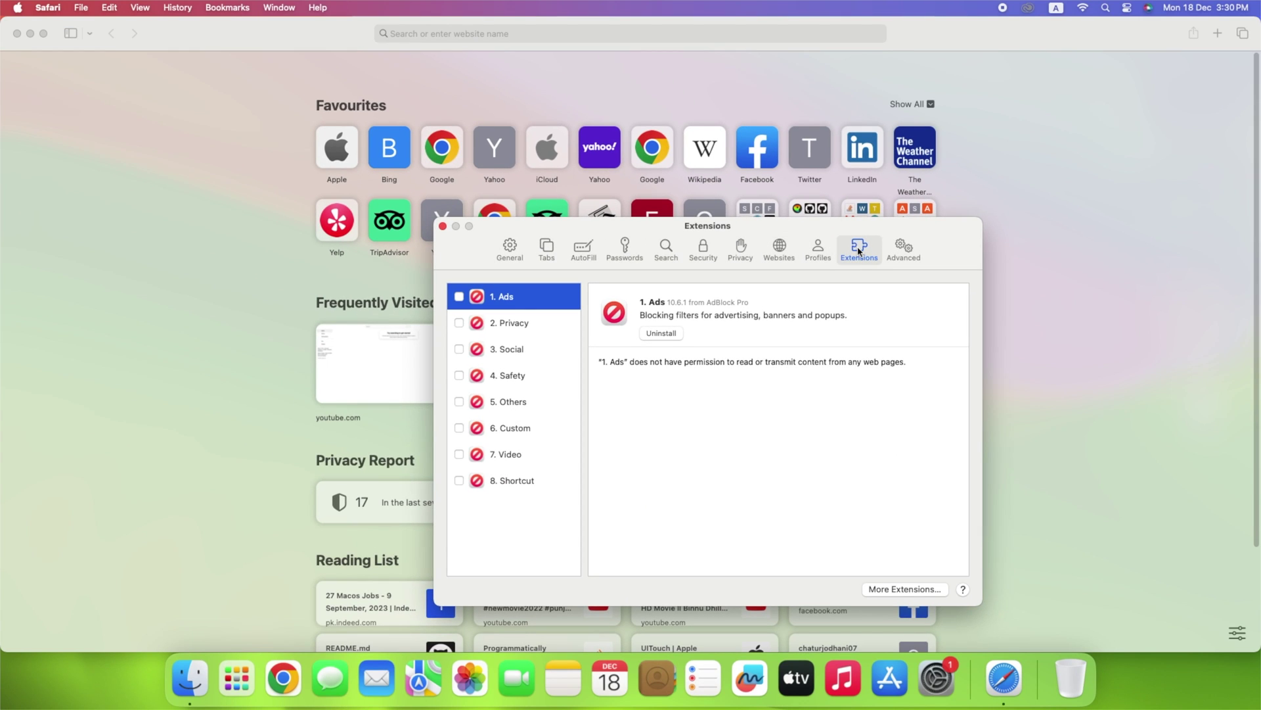
left_click(515, 329)
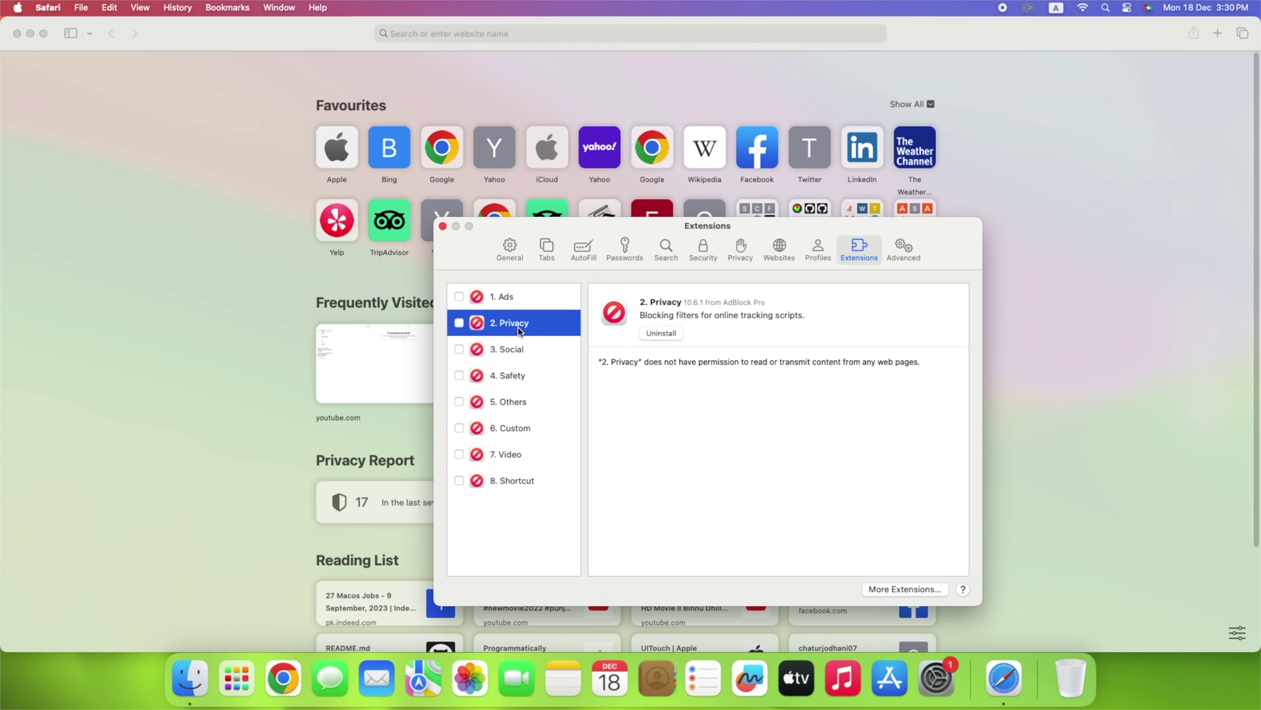
left_click(661, 333)
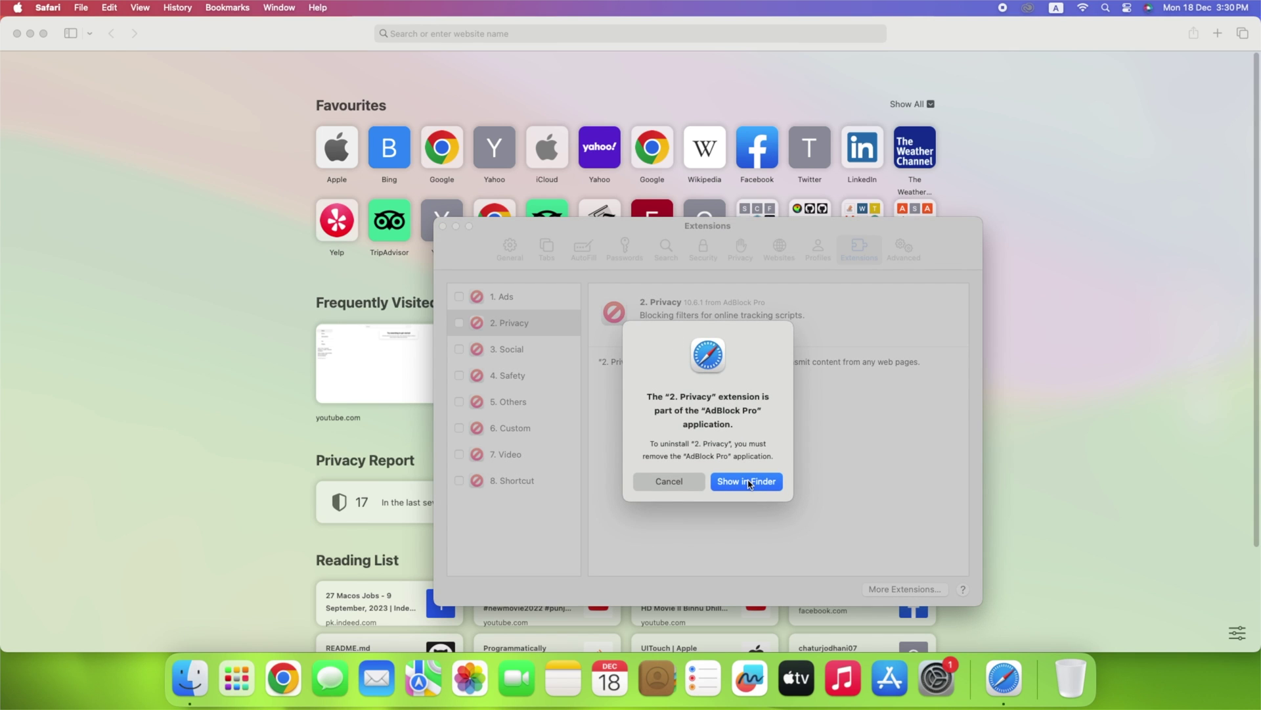
left_click(747, 482)
Move AdBlock Pro to the Bin, authorising with the admin password.
right_click(397, 119)
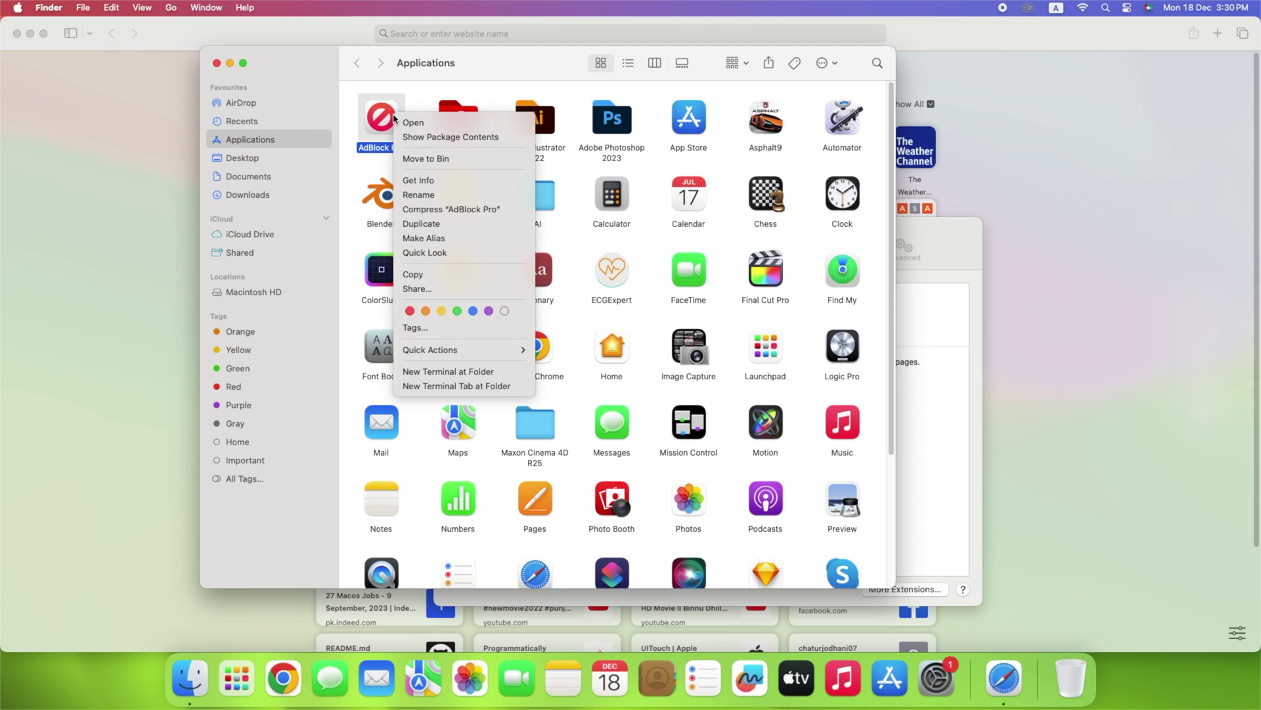
left_click(417, 155)
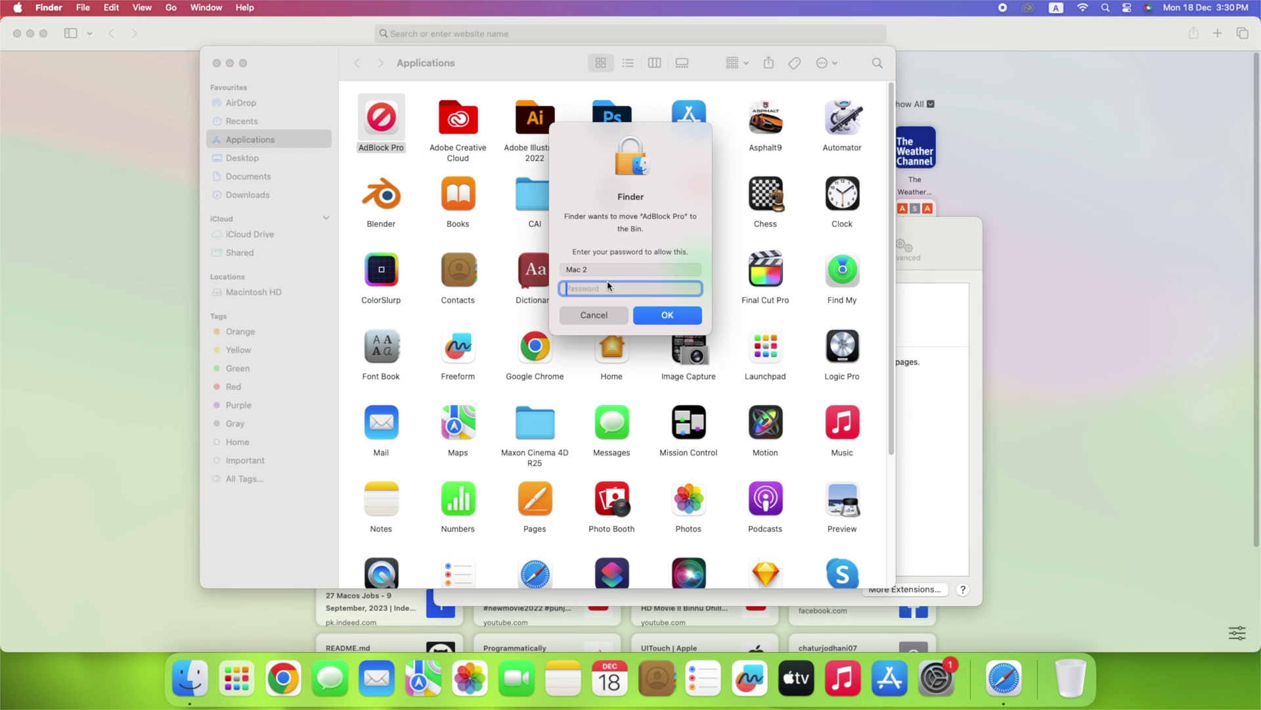
type("••••••••••")
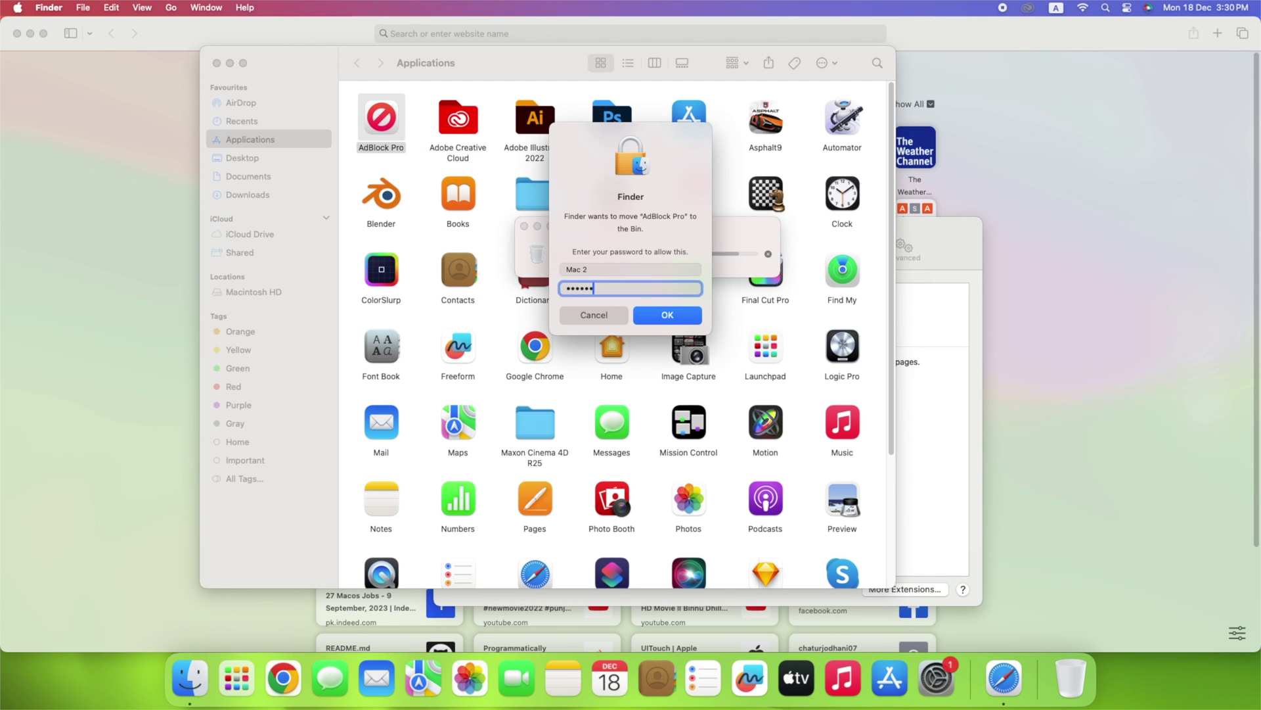
key("Return")
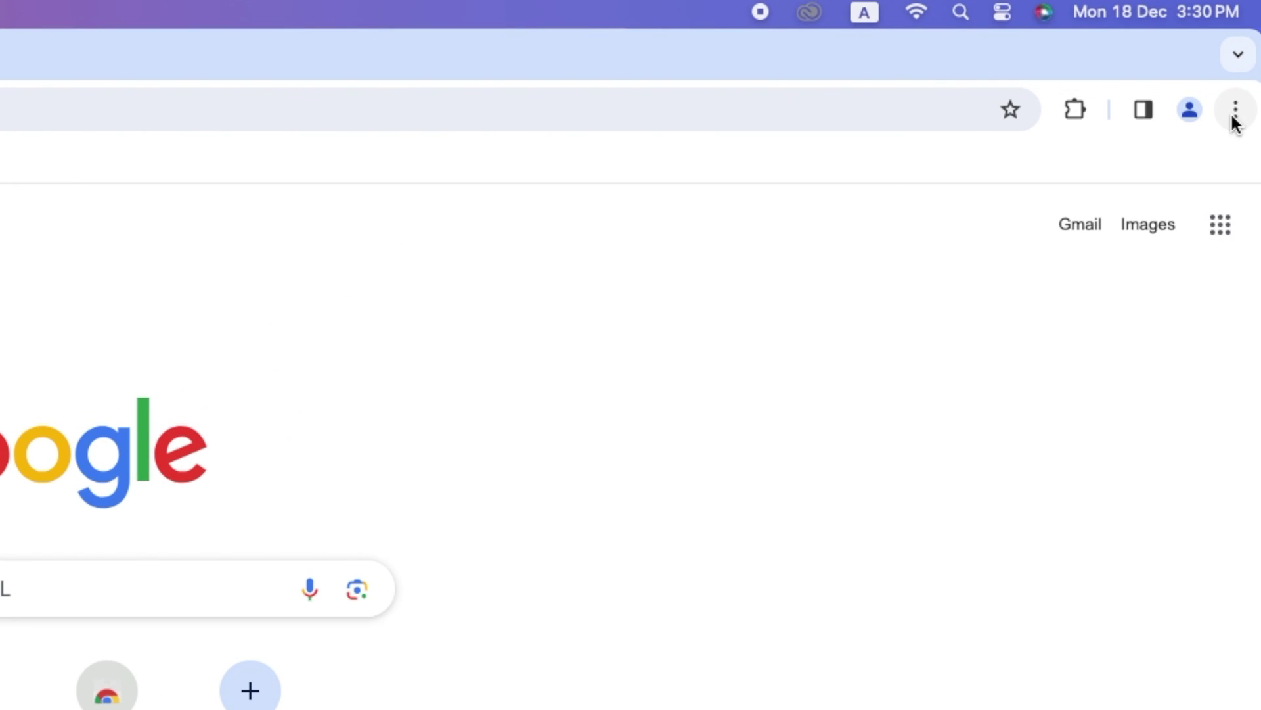
On Chrome's extensions page, switch off Leaf: Simple Notes and start its removal.
left_click(1235, 111)
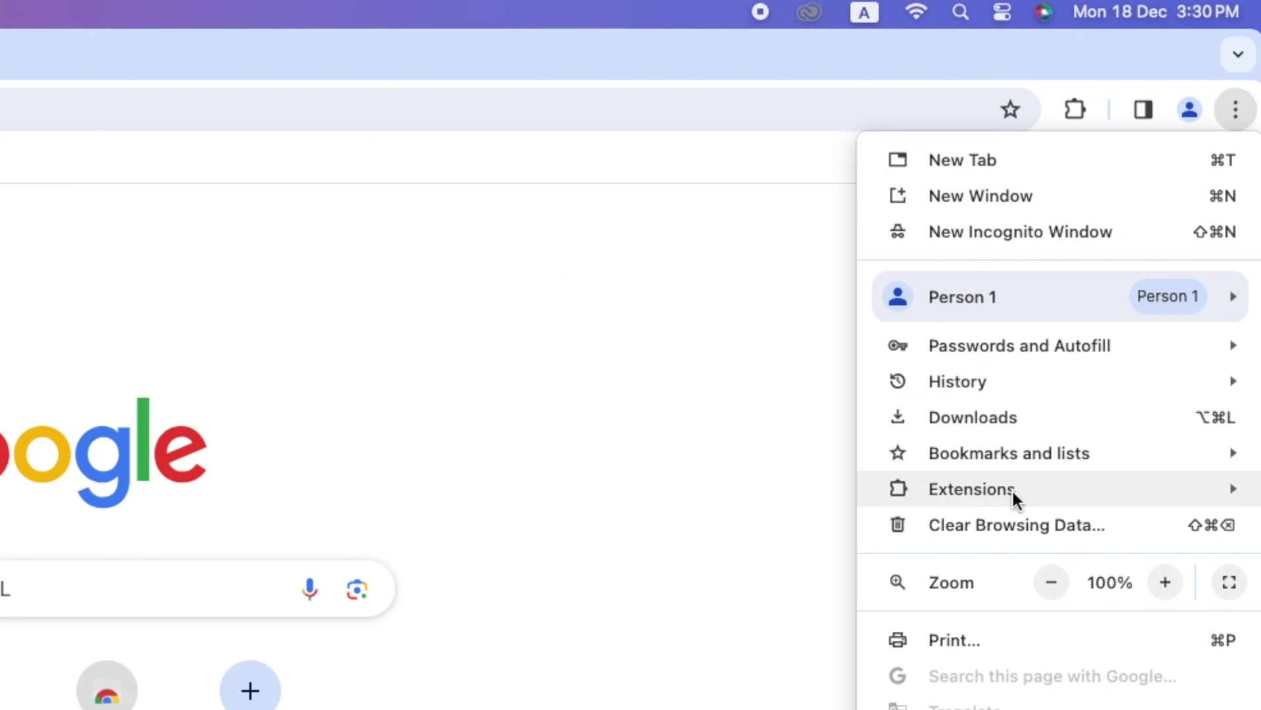
mouse_move(975, 493)
left_click(756, 491)
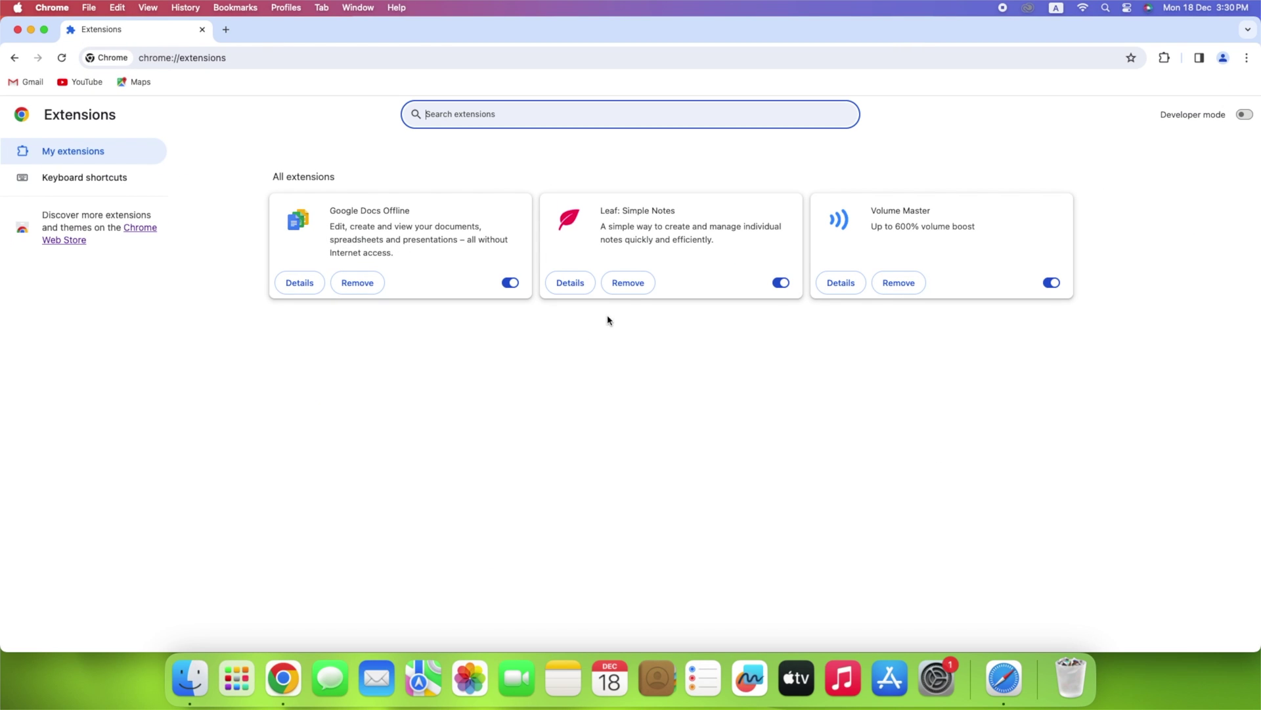
left_click(780, 283)
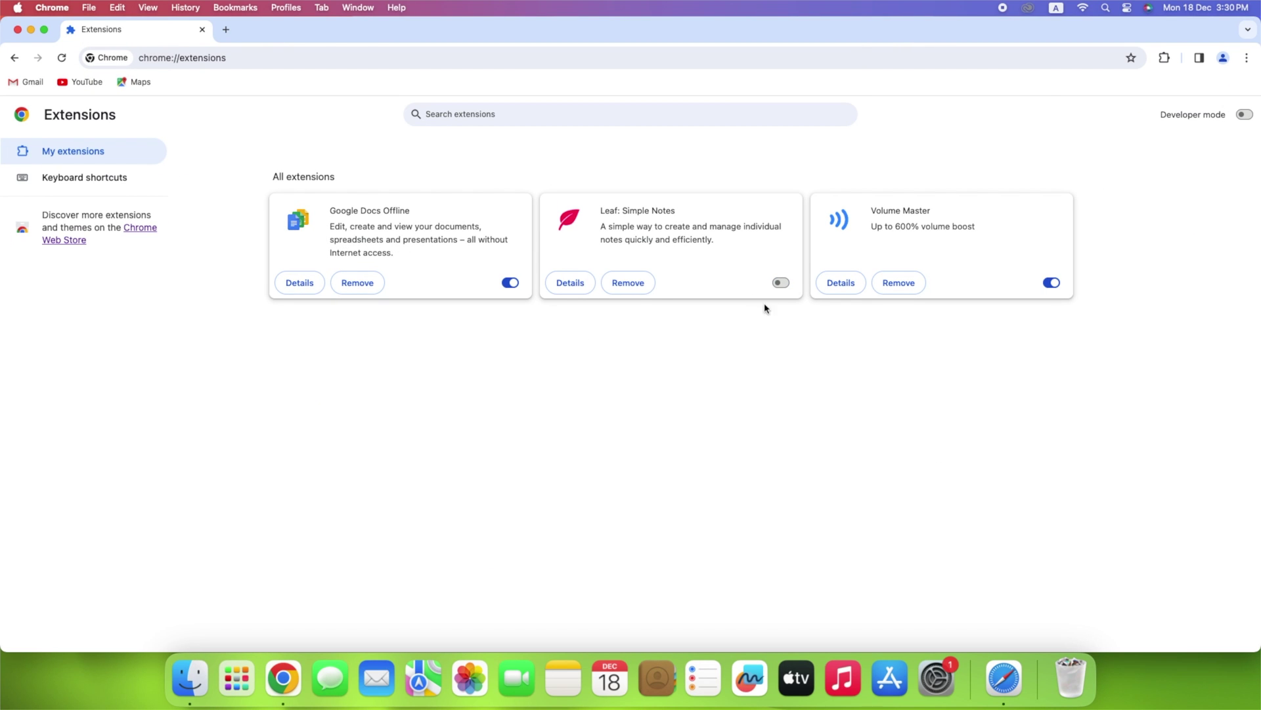
left_click(621, 283)
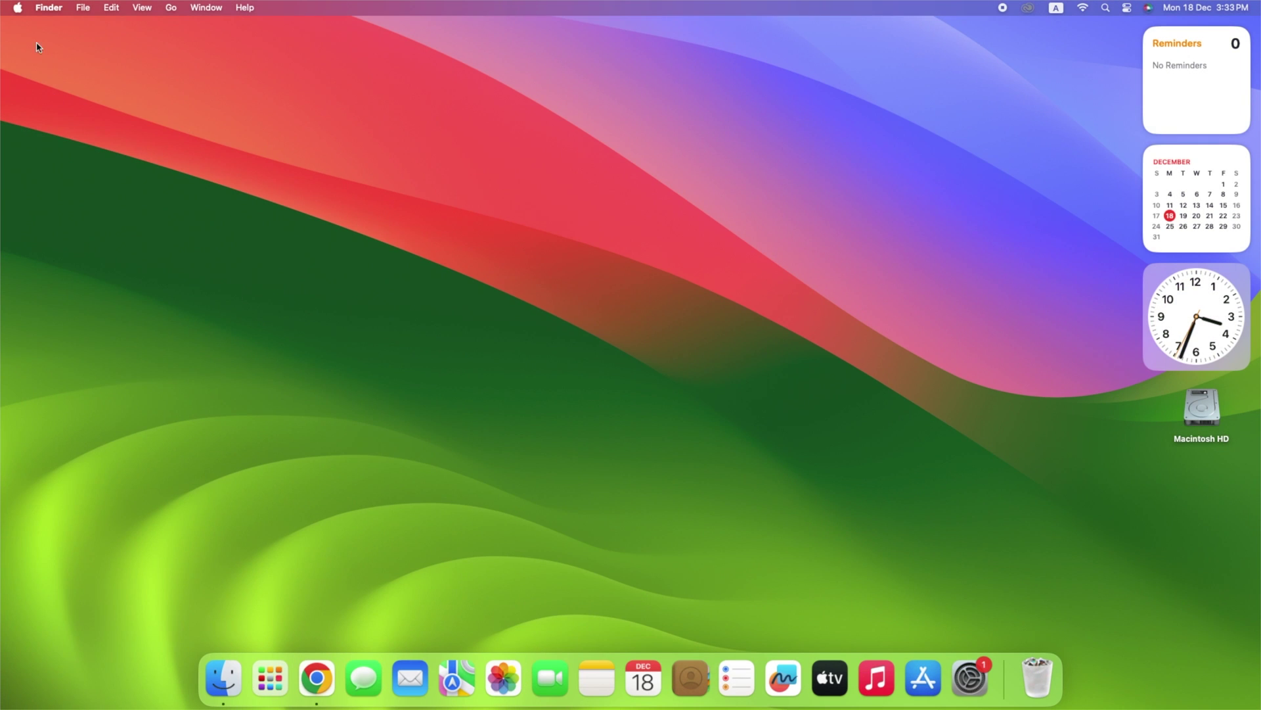
Open General > Software Update in System Settings to check for Mac updates.
left_click(17, 8)
left_click(29, 49)
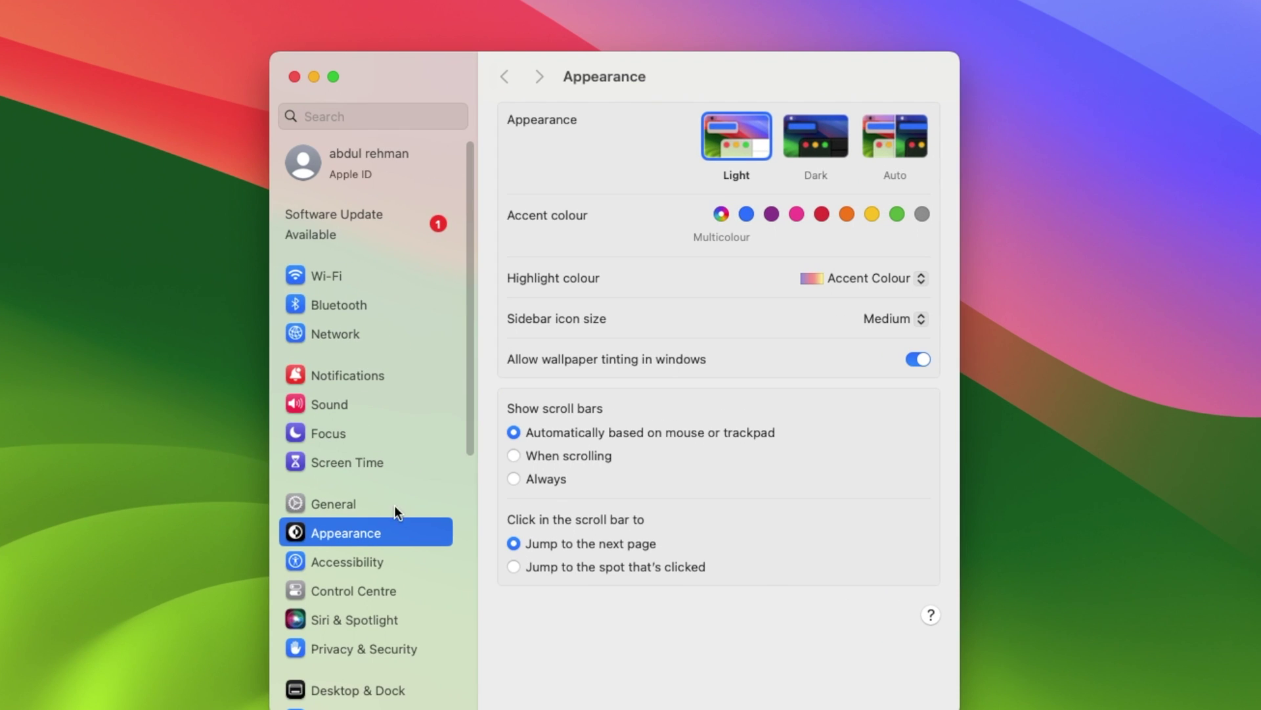
left_click(384, 503)
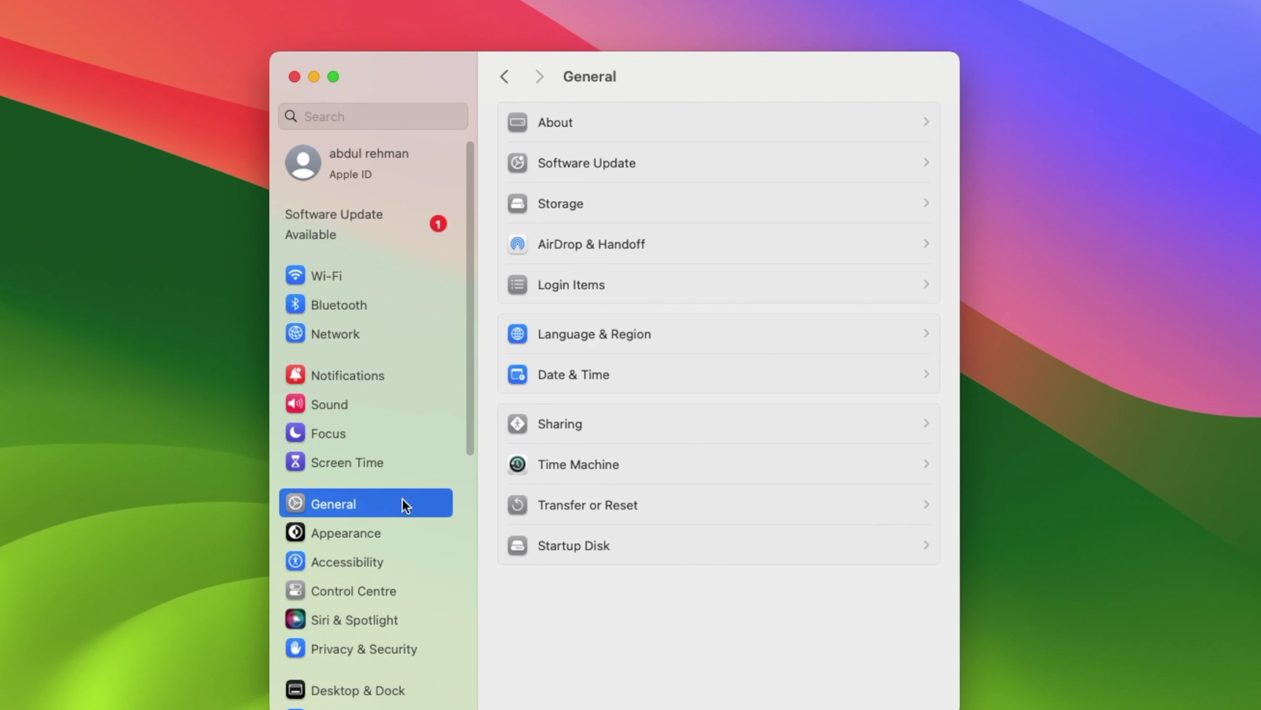
left_click(652, 172)
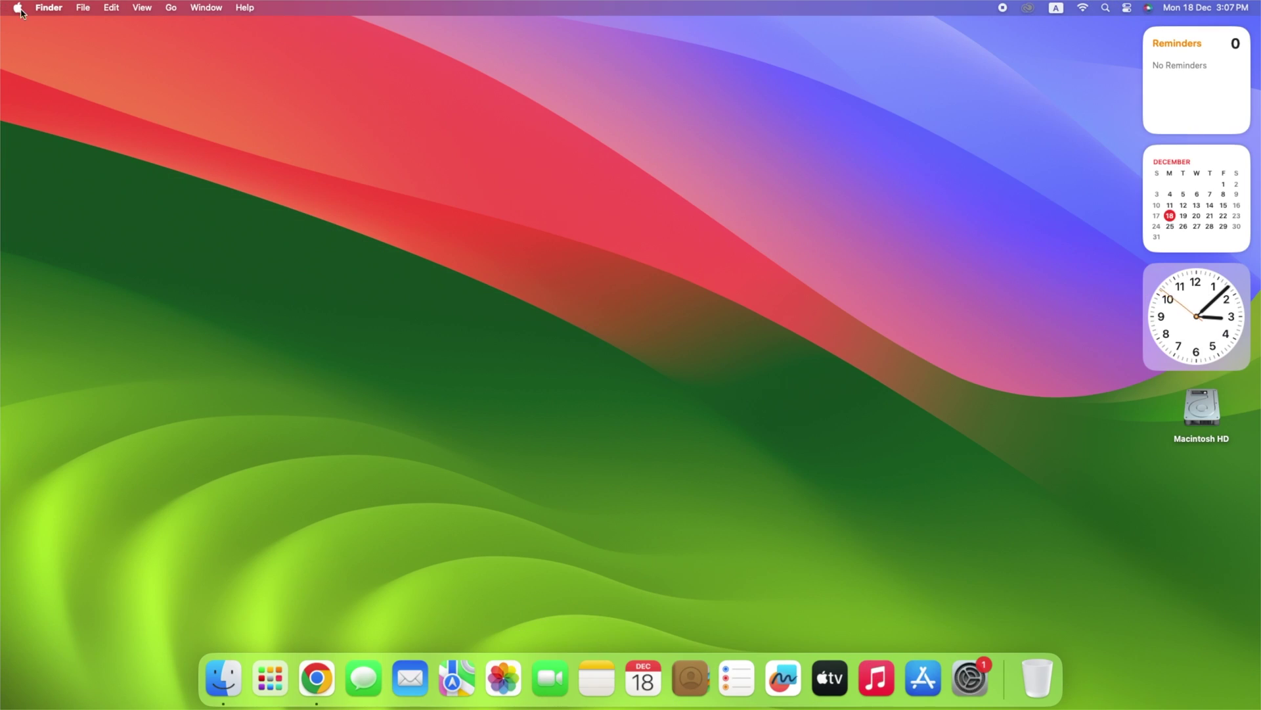
Open General > Storage to view Macintosh HD usage: 451.34 GB of 499.96 GB.
left_click(18, 8)
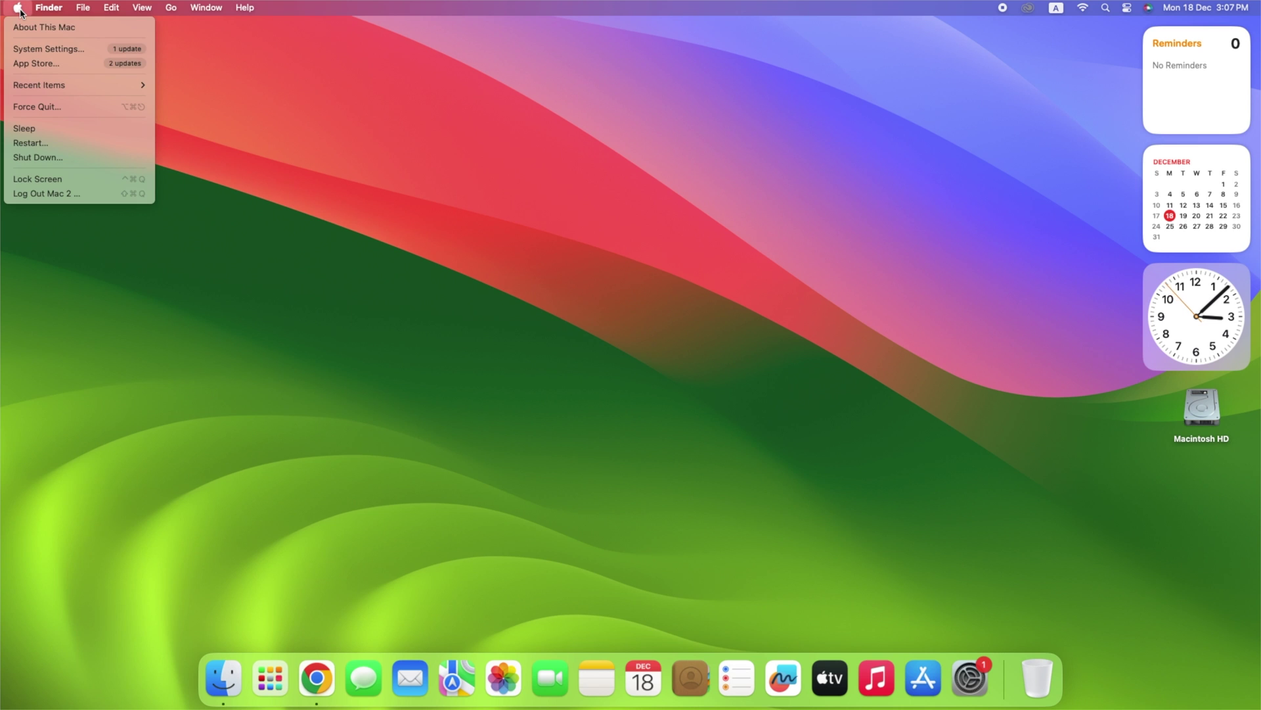
left_click(46, 49)
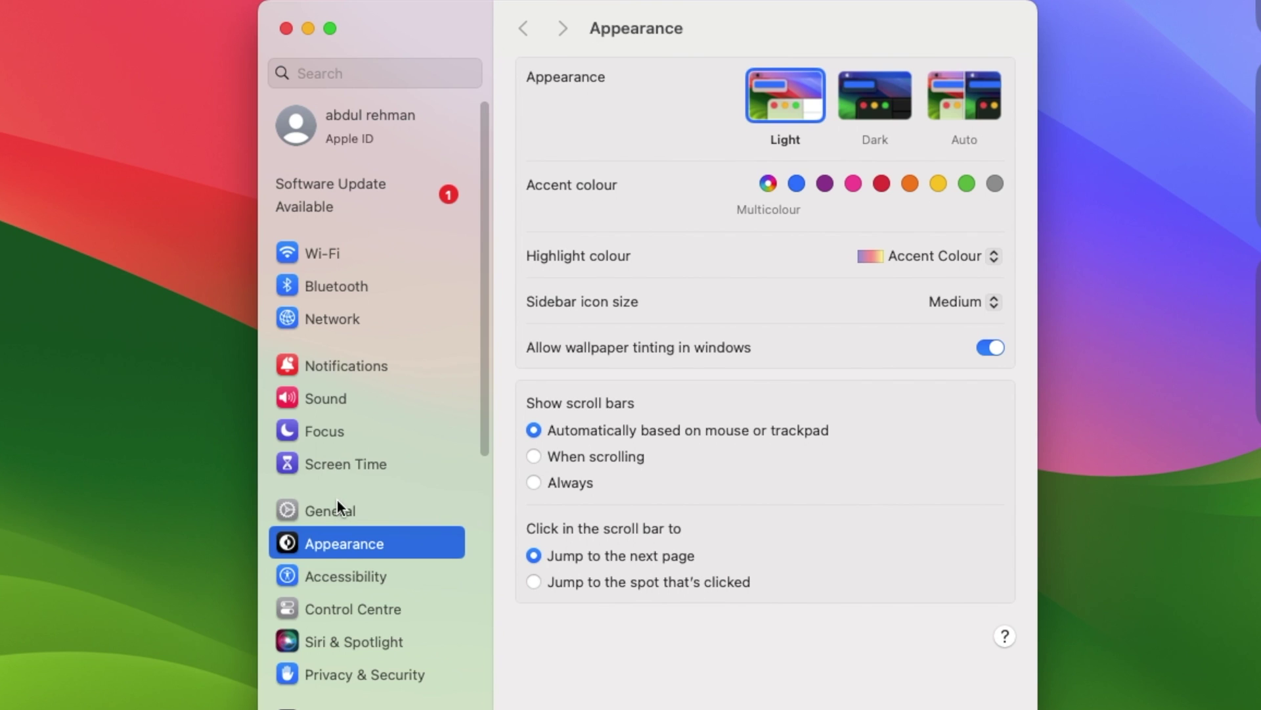
left_click(336, 512)
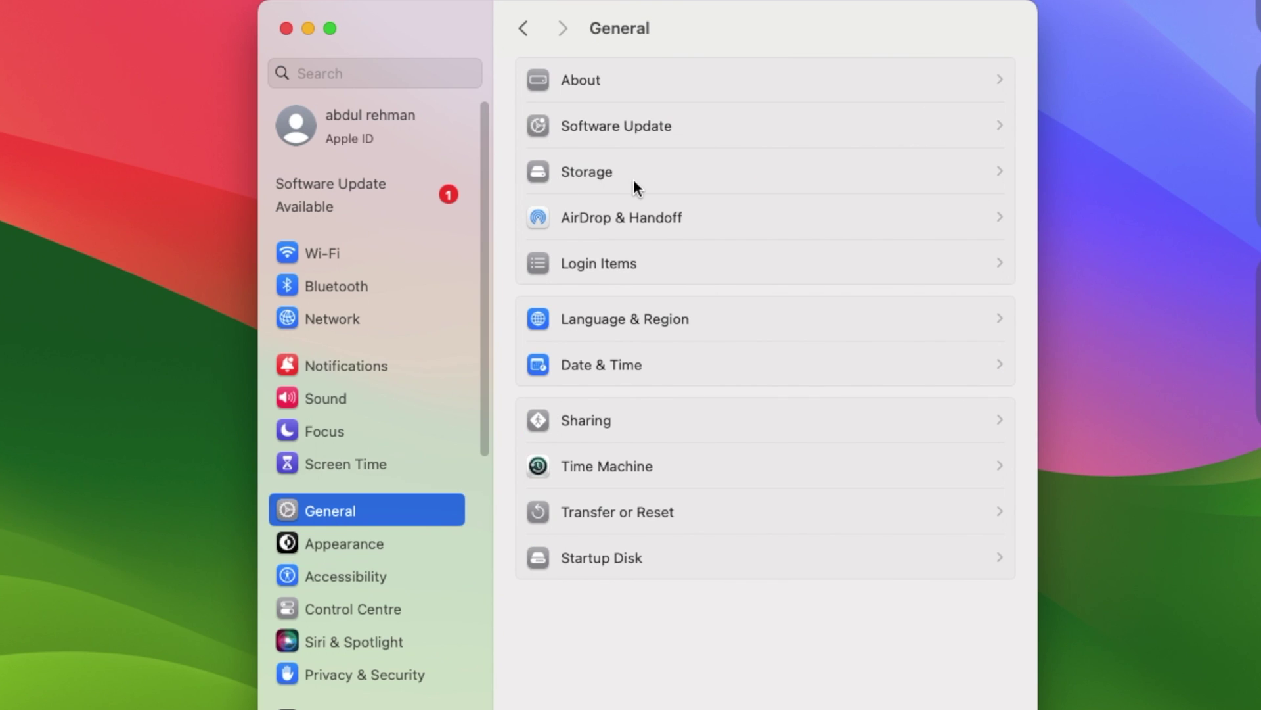
left_click(639, 176)
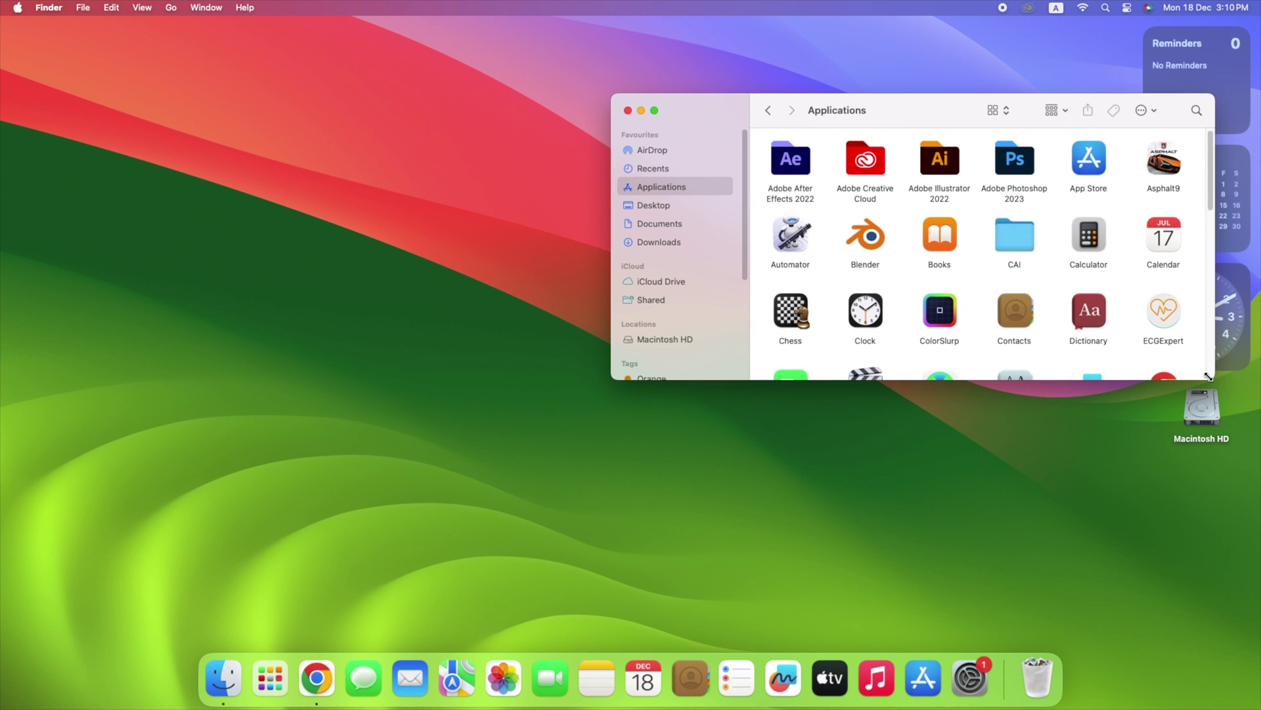
Move Adobe After Effects 2022 from Applications to the Bin.
left_click_drag(1209, 379, 1260, 590)
left_click_drag(904, 31, 541, 61)
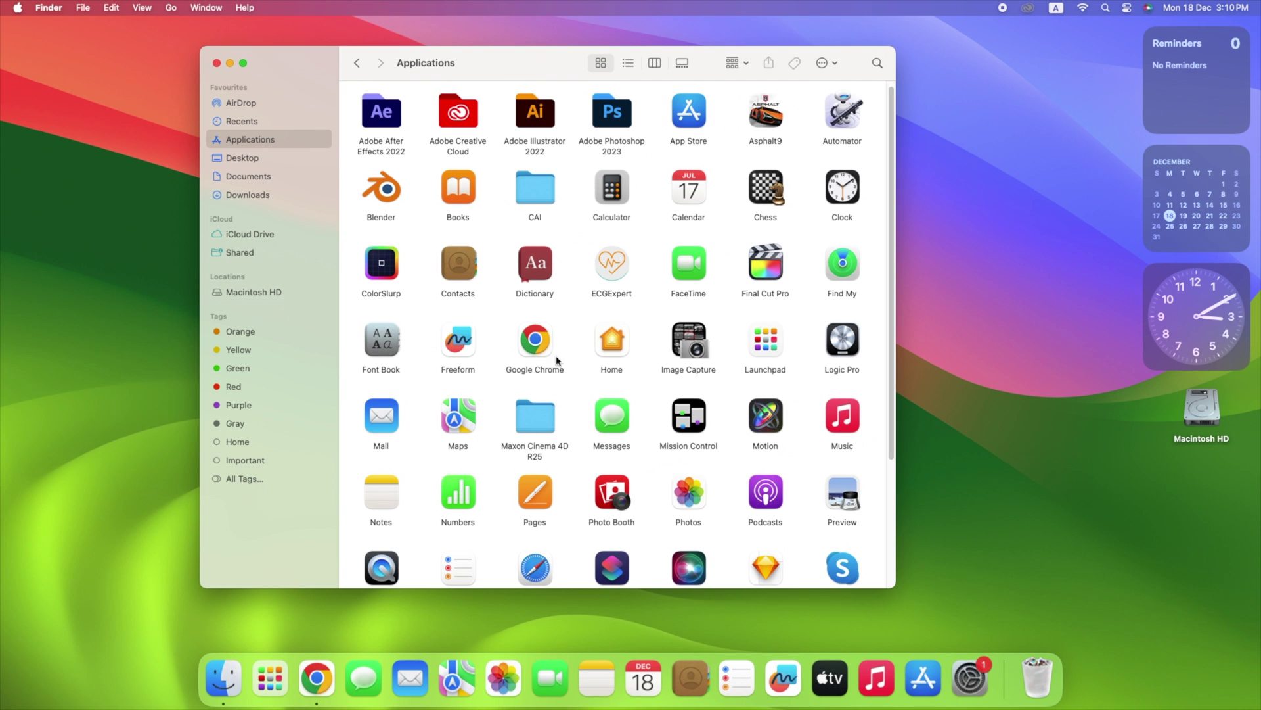
scroll(552, 384, "down", 3)
scroll(552, 385, "down", 5)
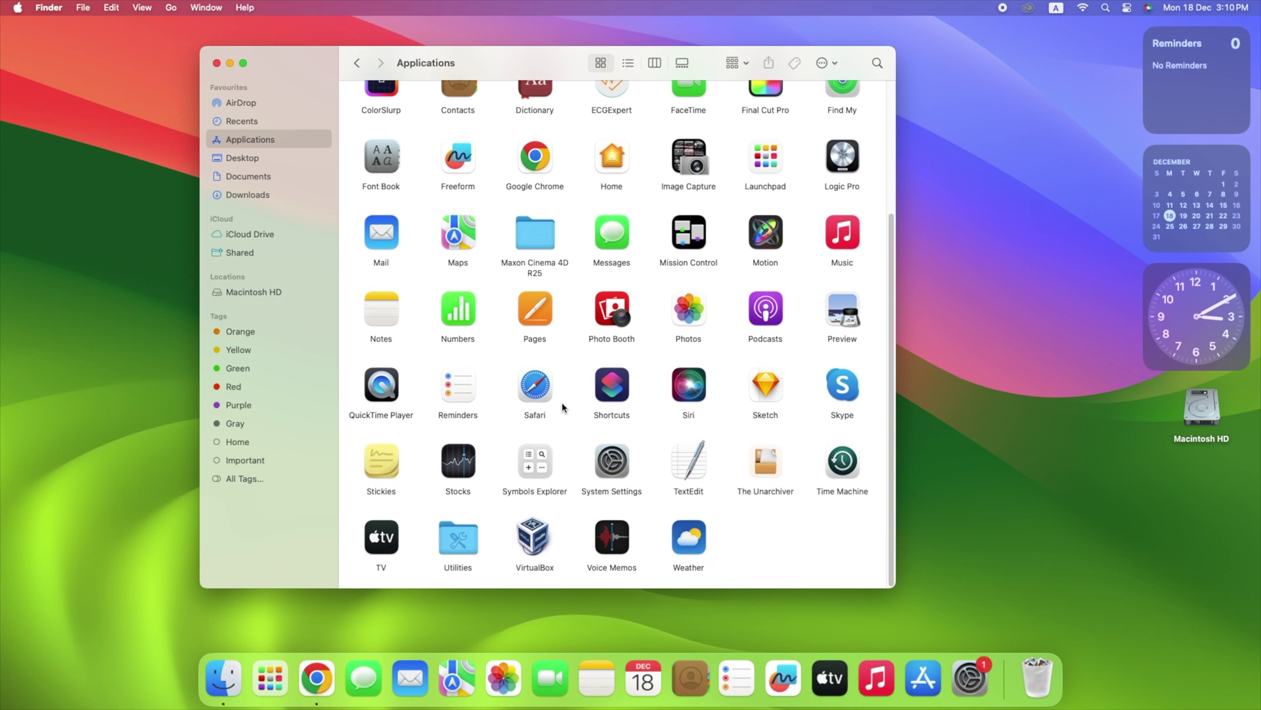
scroll(562, 407, "up", 5)
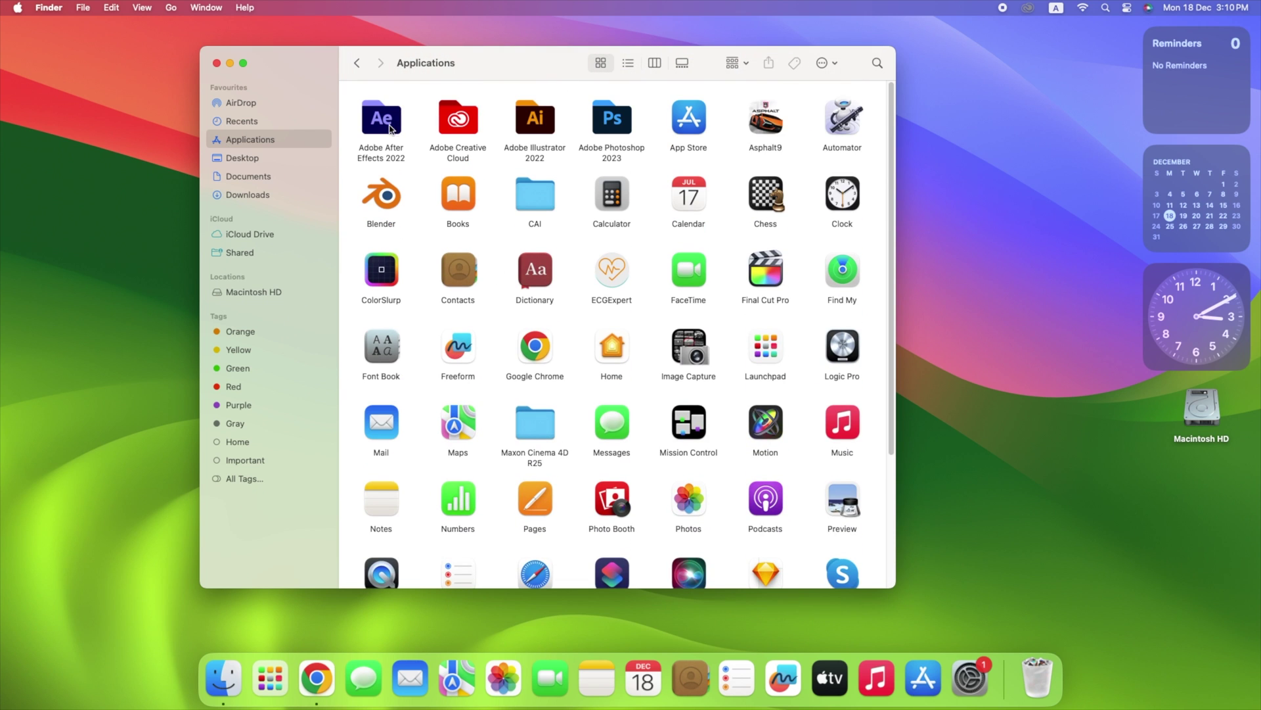
right_click(390, 129)
left_click(406, 155)
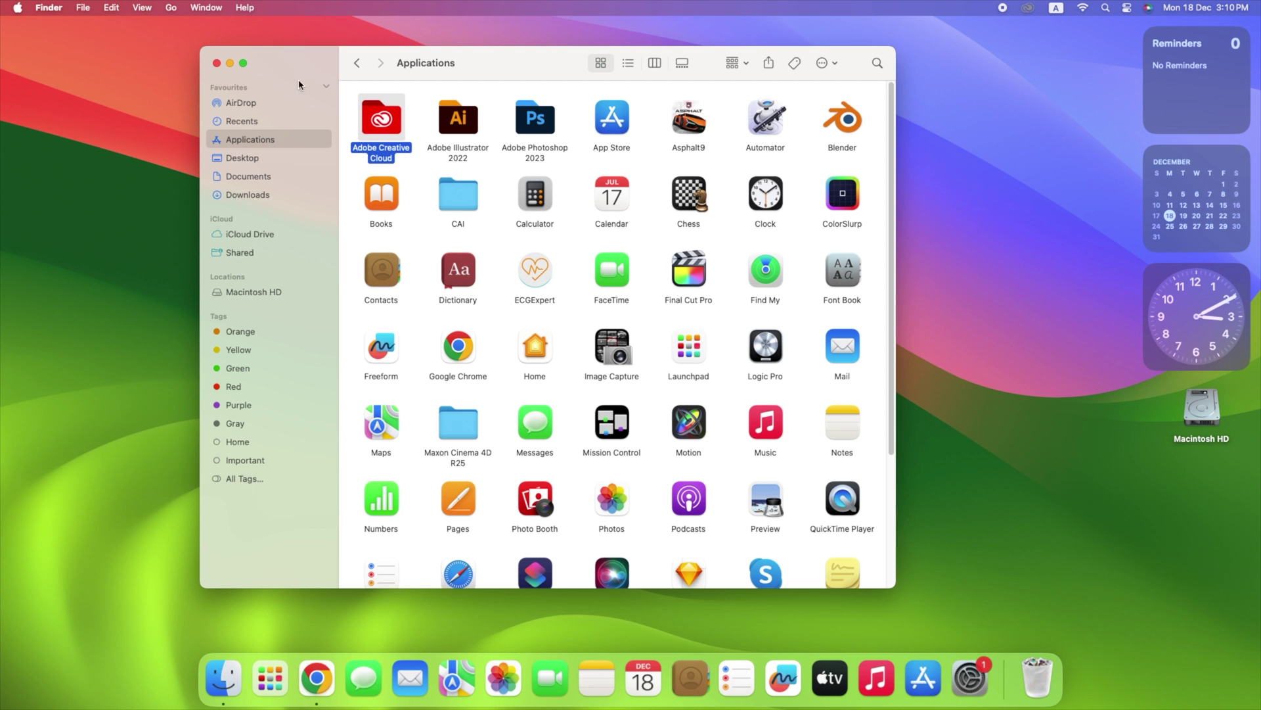
Close the Applications window and permanently empty the Bin.
left_click(217, 62)
right_click(1024, 665)
left_click(665, 279)
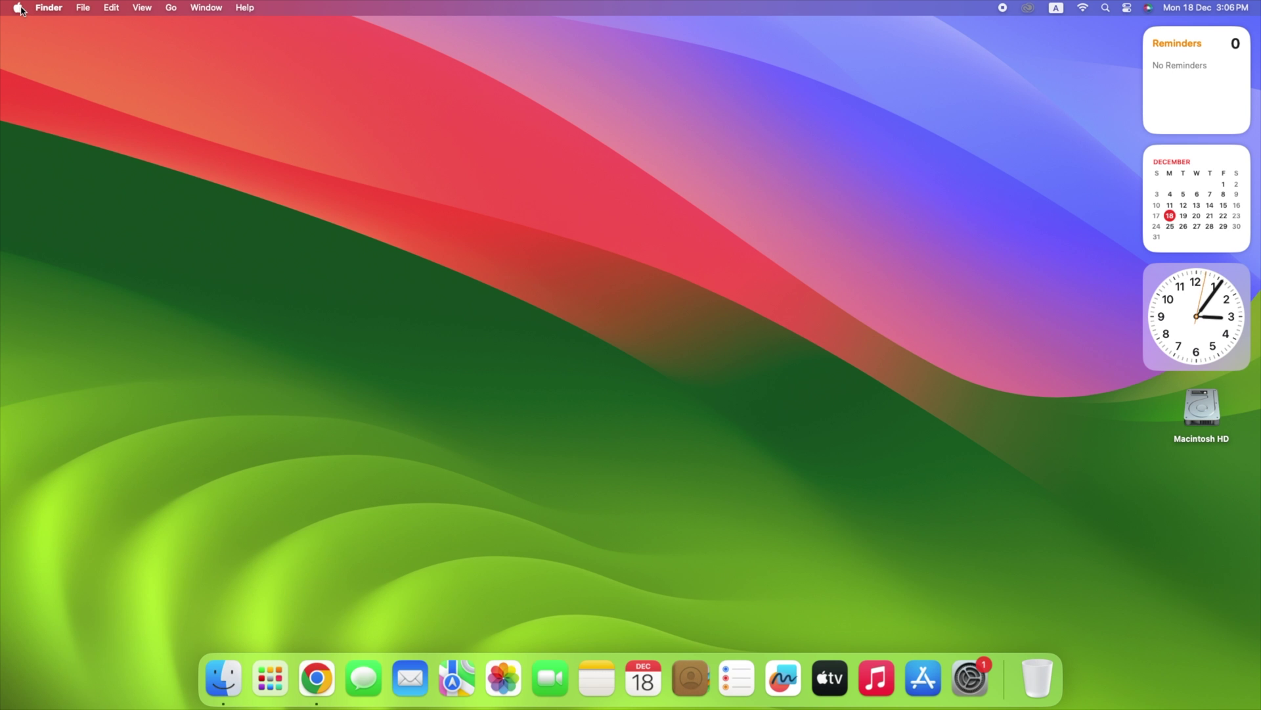
left_click(18, 8)
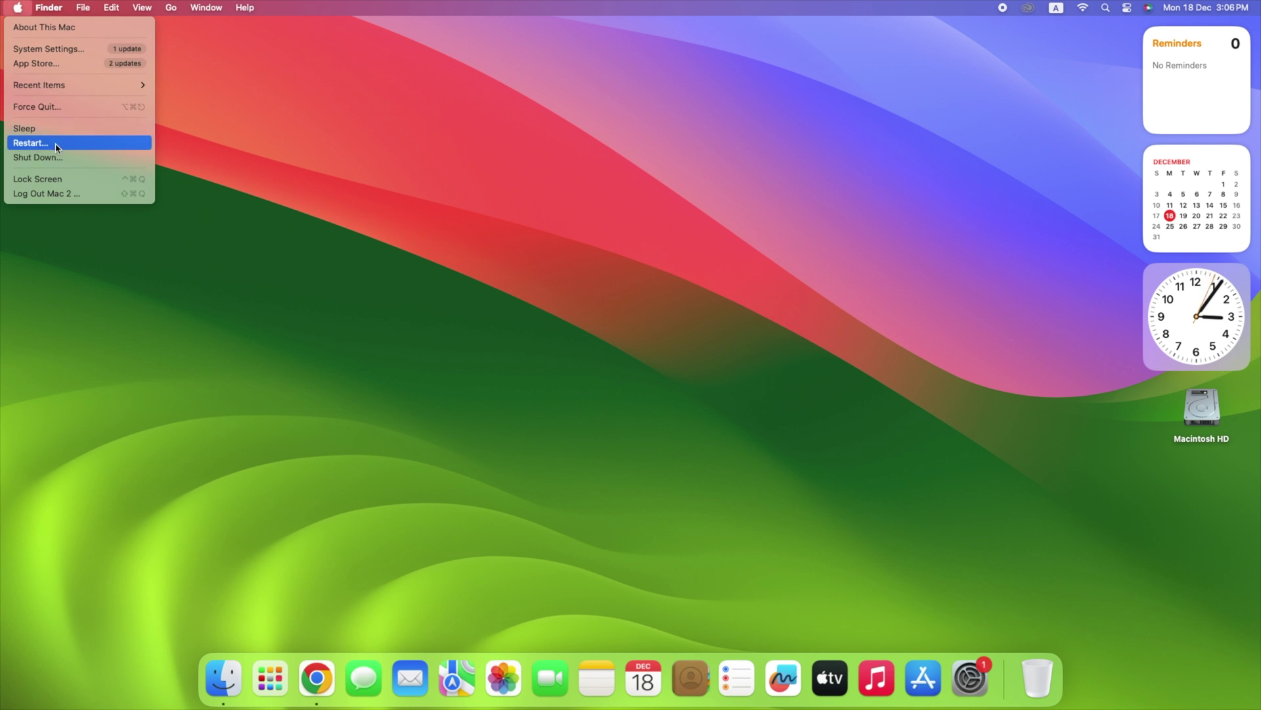